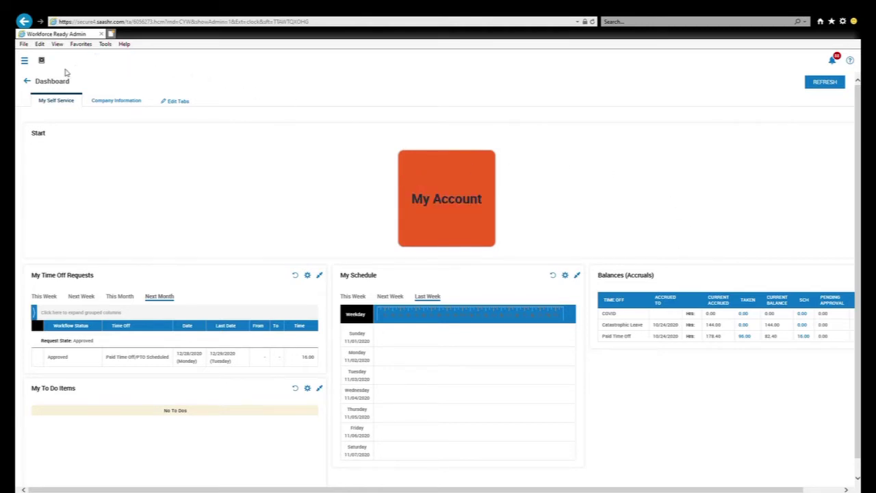
Open the page for submitting a time off request
{"action": "left_click", "coordinate": [24, 62]}
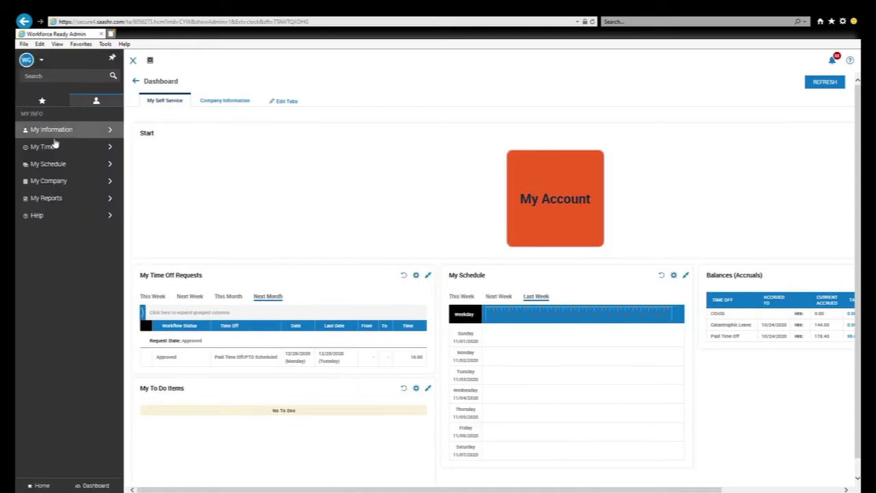
{"action": "left_click", "coordinate": [113, 149]}
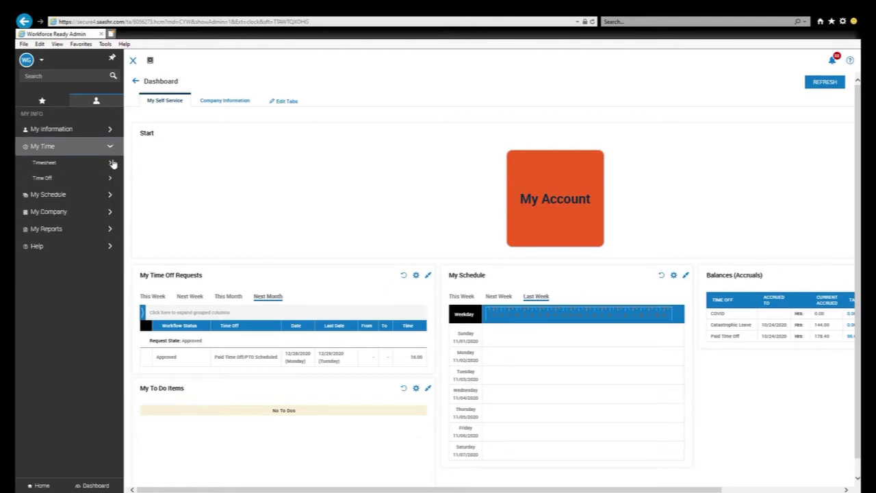
{"action": "left_click", "coordinate": [112, 180]}
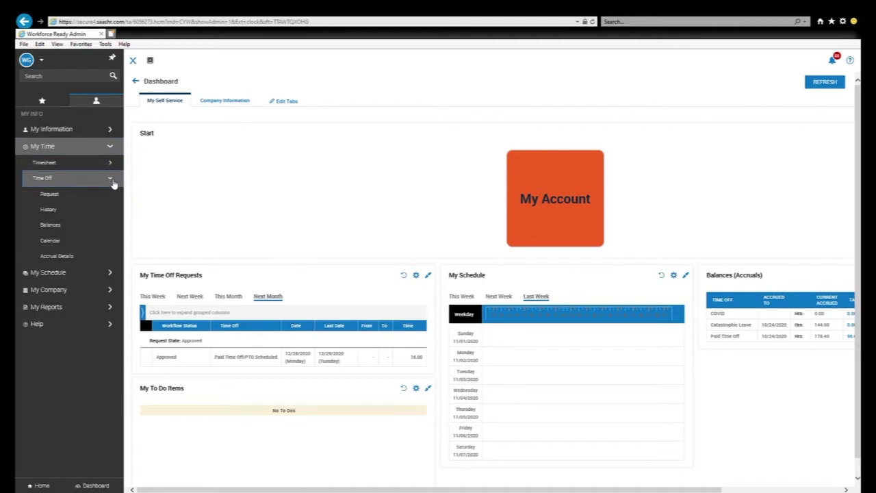
{"action": "left_click", "coordinate": [50, 198]}
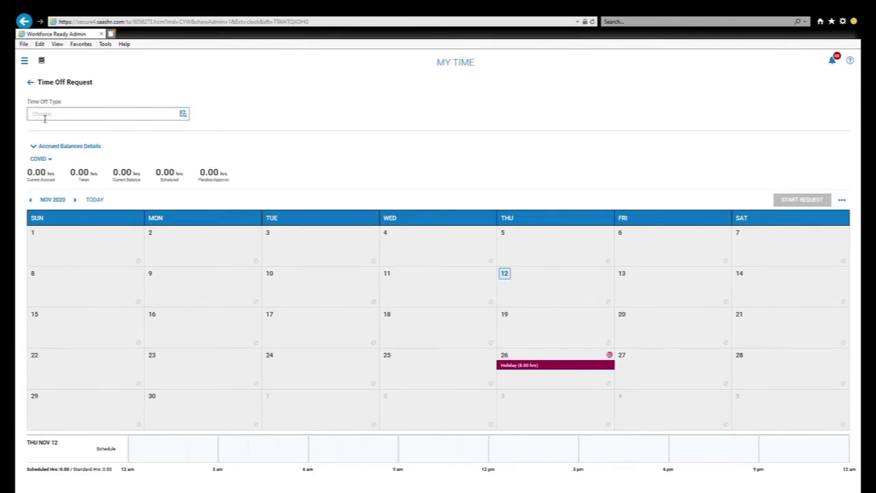
Choose PTO Scheduled as the time off type and start a new request
{"action": "left_click", "coordinate": [183, 115]}
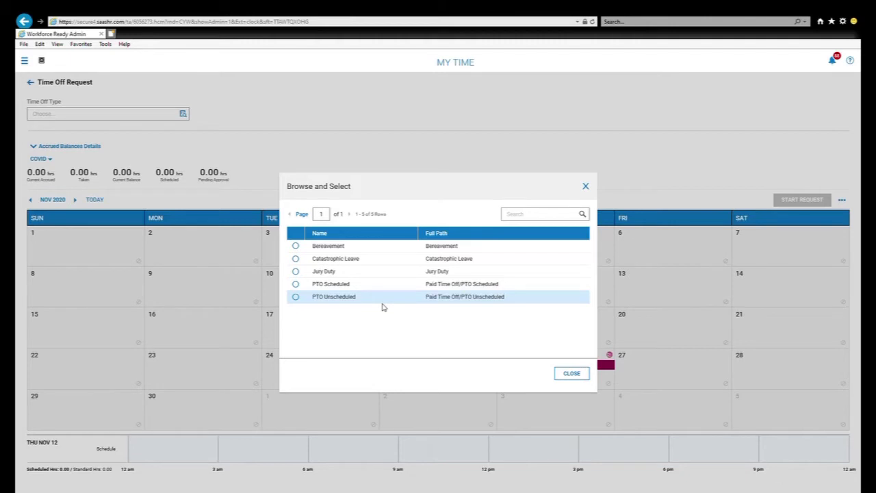
{"action": "left_click", "coordinate": [295, 285]}
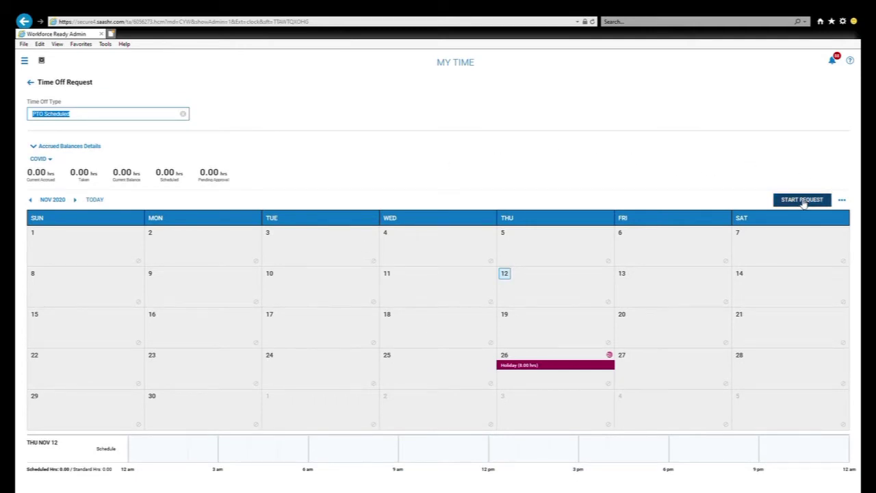
{"action": "left_click", "coordinate": [802, 200]}
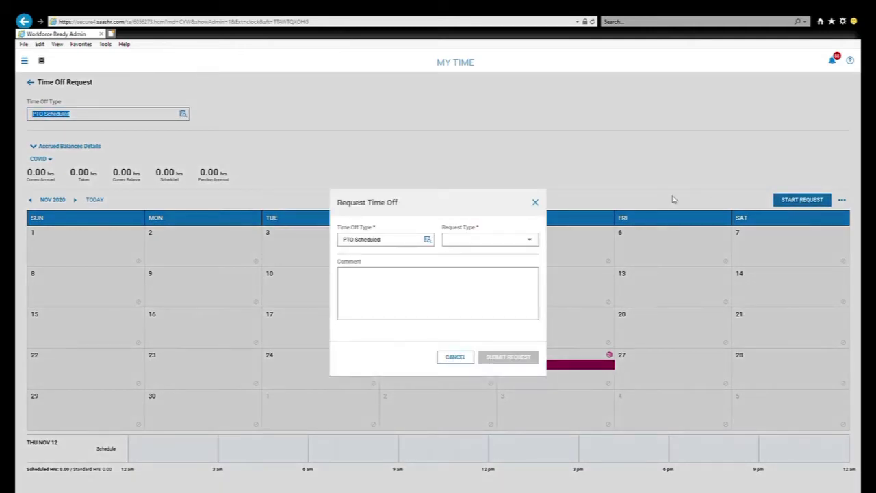
Set the request type to Partial Day (Bulk) and the date to 11/16/2020
{"action": "left_click", "coordinate": [389, 243]}
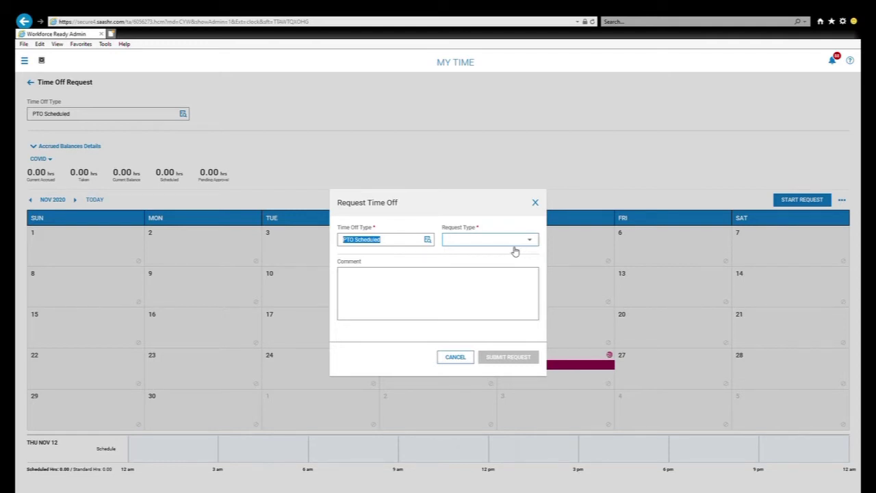
{"action": "left_click", "coordinate": [465, 264]}
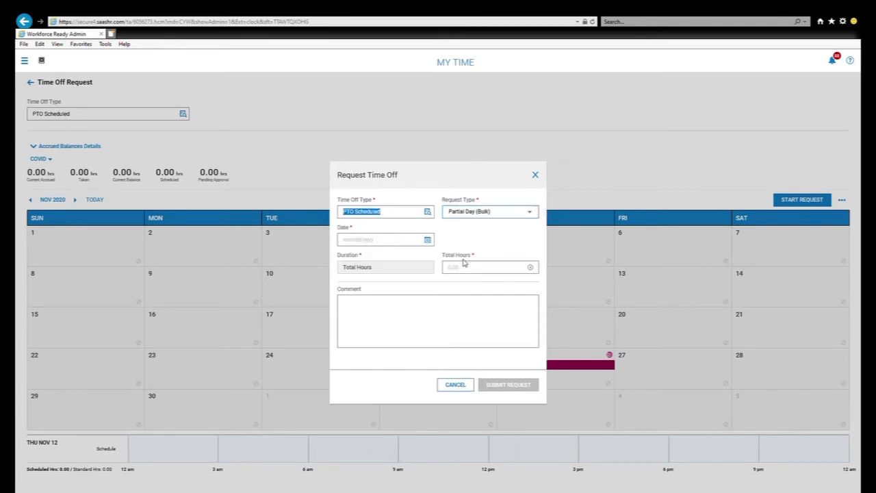
{"action": "left_click", "coordinate": [392, 241]}
{"action": "left_click", "coordinate": [428, 240]}
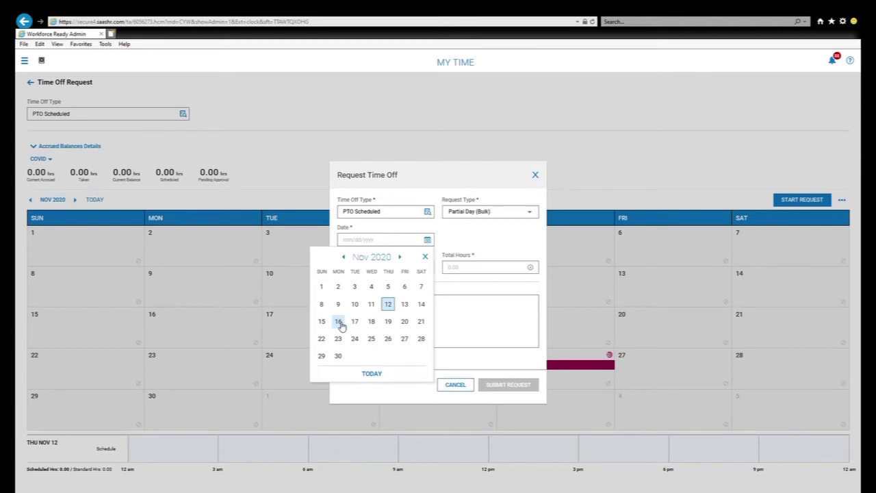
{"action": "left_click", "coordinate": [339, 321]}
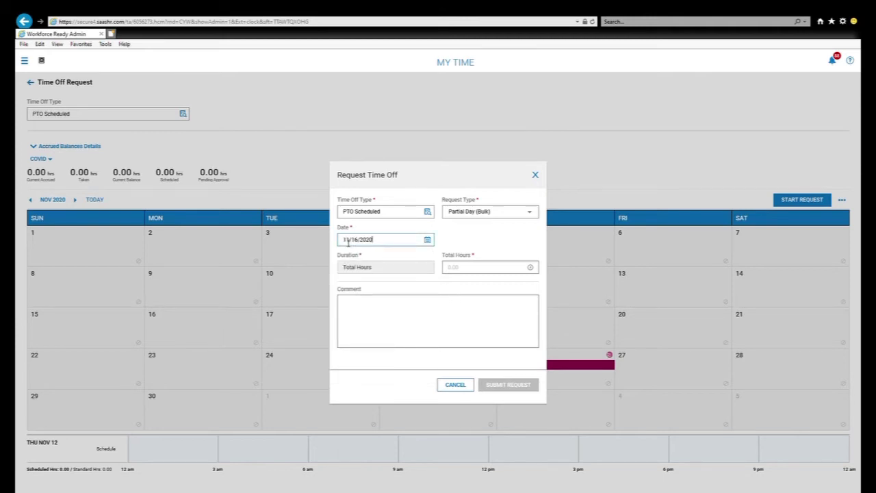
Enter 12 total hours and the comment "Can I please have the day off?", then cancel the partial-day request
{"action": "left_click", "coordinate": [465, 271]}
{"action": "type", "text": "12"}
{"action": "left_click", "coordinate": [474, 323]}
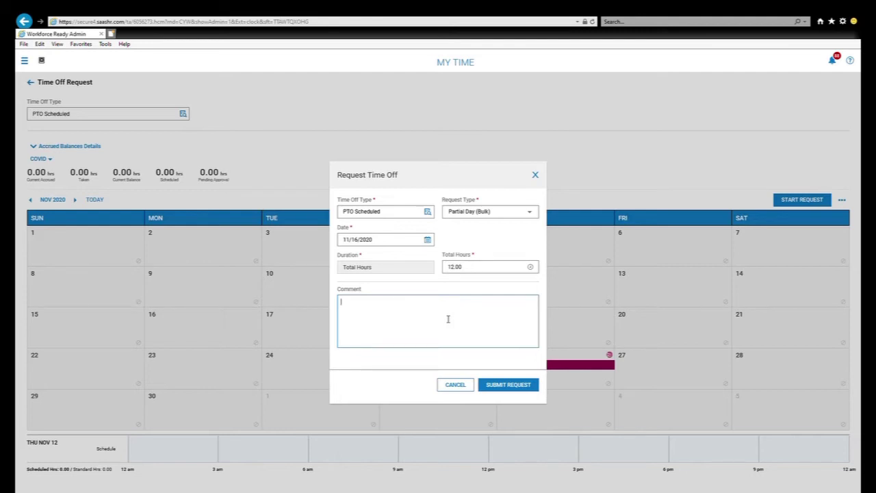
{"action": "type", "text": "Can I please have the day off?"}
{"action": "left_click", "coordinate": [455, 385]}
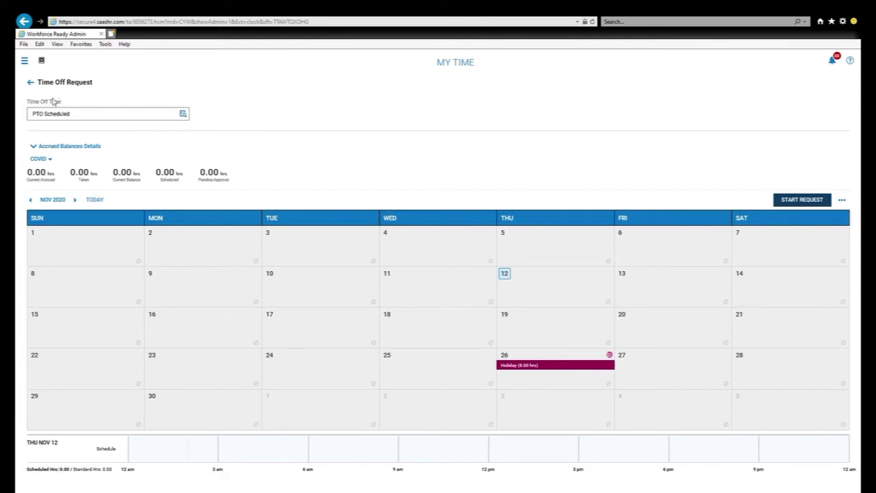
Start a Full Day PTO Scheduled request for 11/17/2020 with the comment "May I please have the day off?"
{"action": "left_click", "coordinate": [80, 115]}
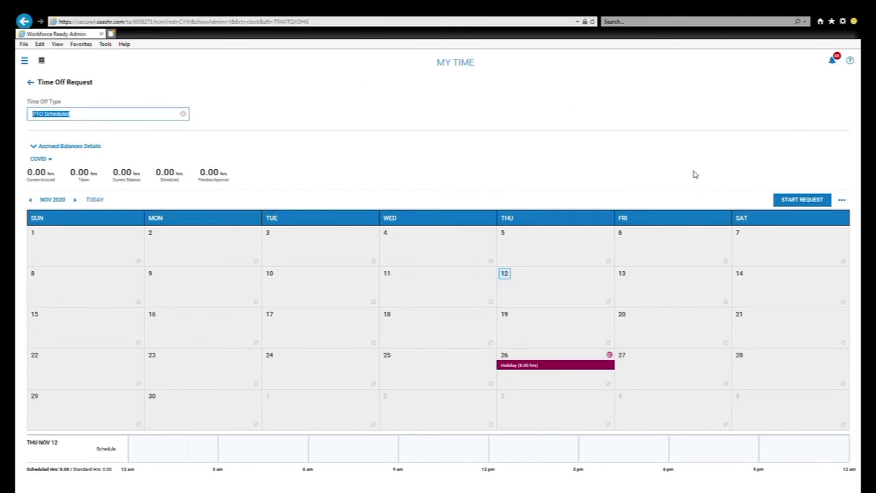
{"action": "left_click", "coordinate": [802, 200]}
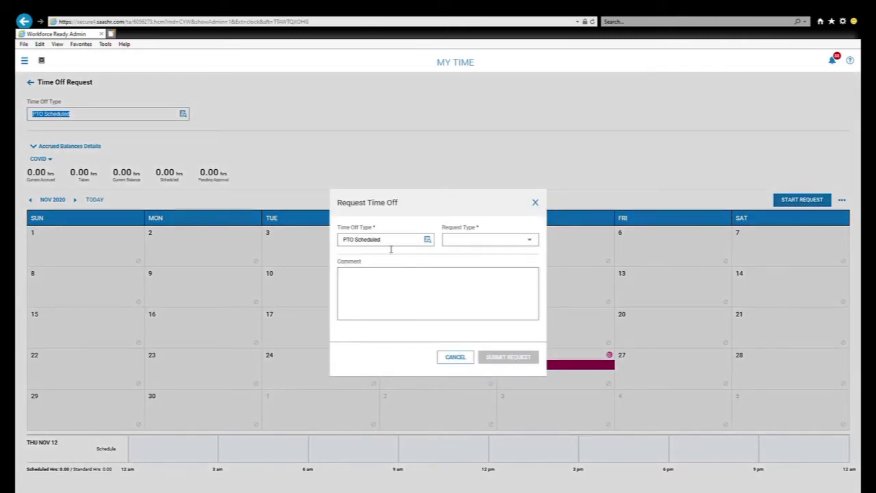
{"action": "left_click", "coordinate": [392, 245]}
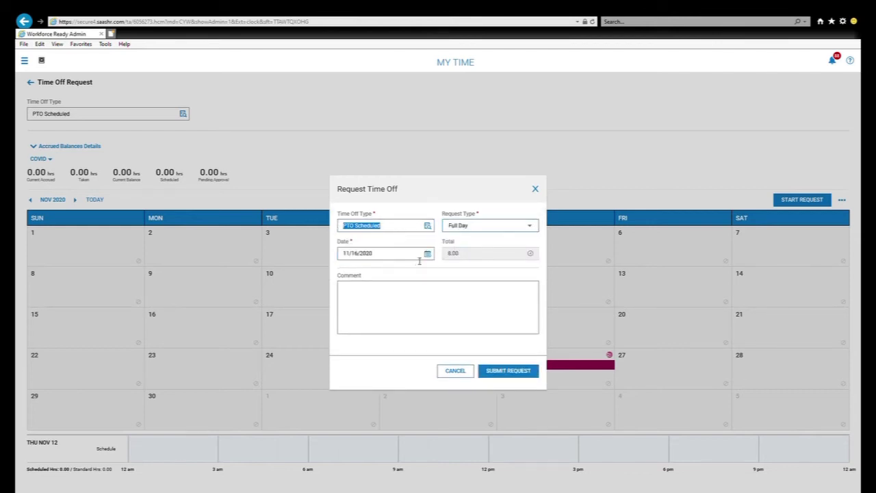
{"action": "left_click", "coordinate": [427, 254]}
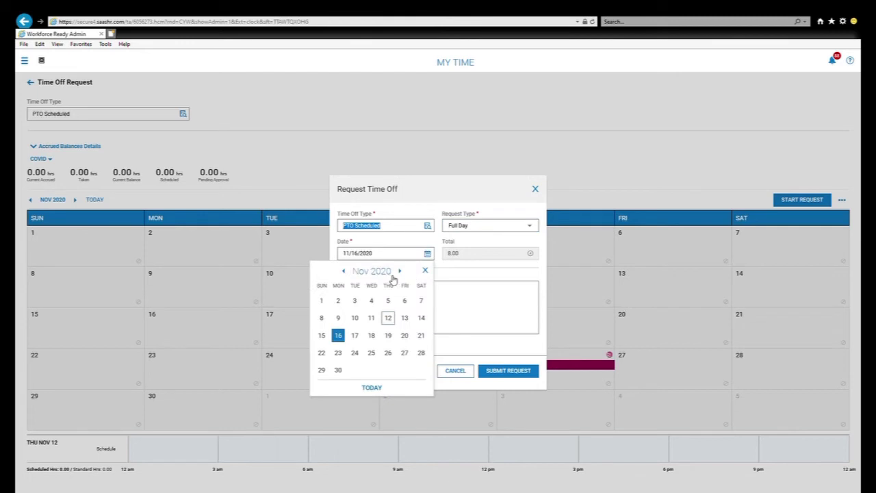
{"action": "left_click", "coordinate": [356, 335]}
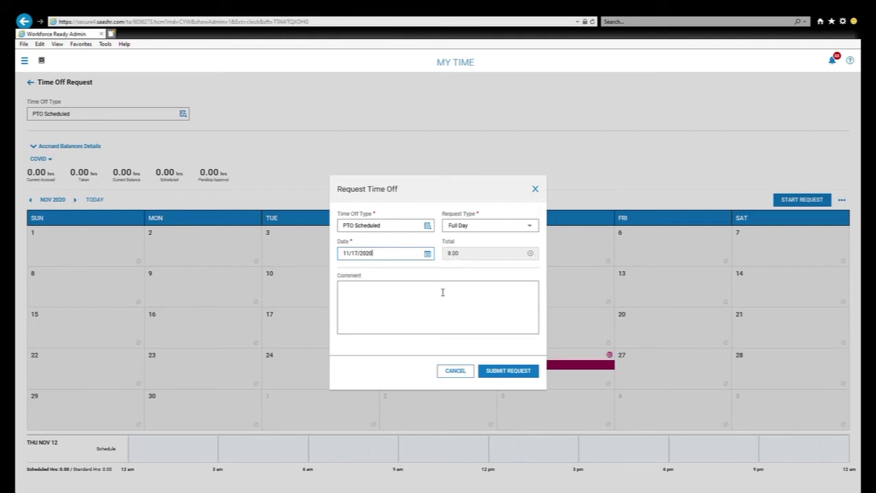
{"action": "type", "text": "May I please have the day off?"}
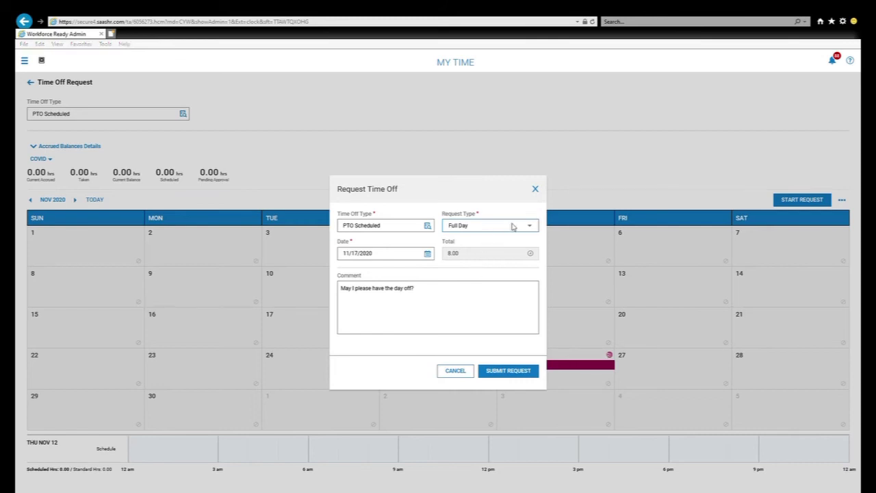
Switch the request type to Partial Day (Bulk) with 12 total hours, then cancel the request
{"action": "left_click", "coordinate": [478, 244]}
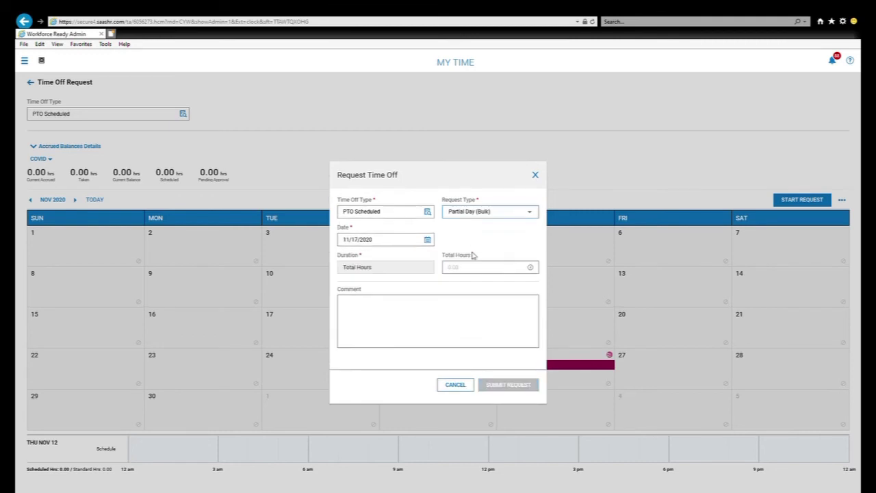
{"action": "left_click", "coordinate": [473, 267]}
{"action": "type", "text": "12"}
{"action": "left_click", "coordinate": [457, 389]}
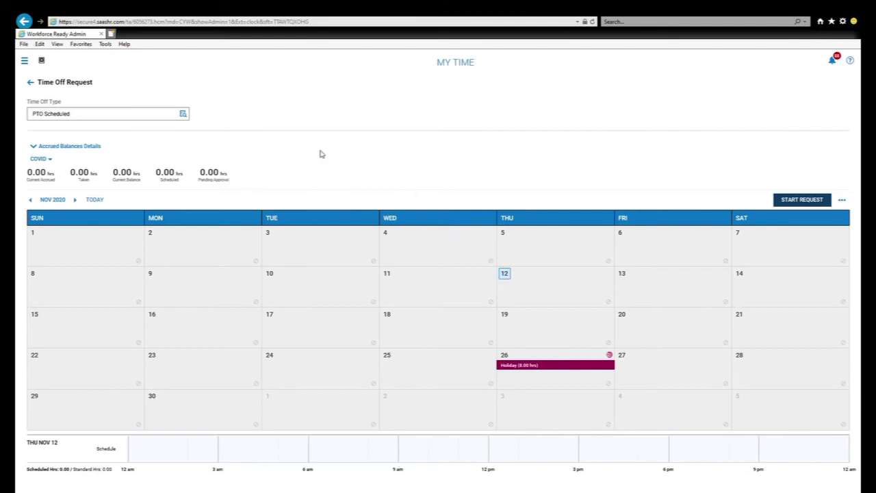
Start another PTO Scheduled request with Multiple Days as the request type
{"action": "left_click_drag", "start_coordinate": [27, 103], "coordinate": [60, 104]}
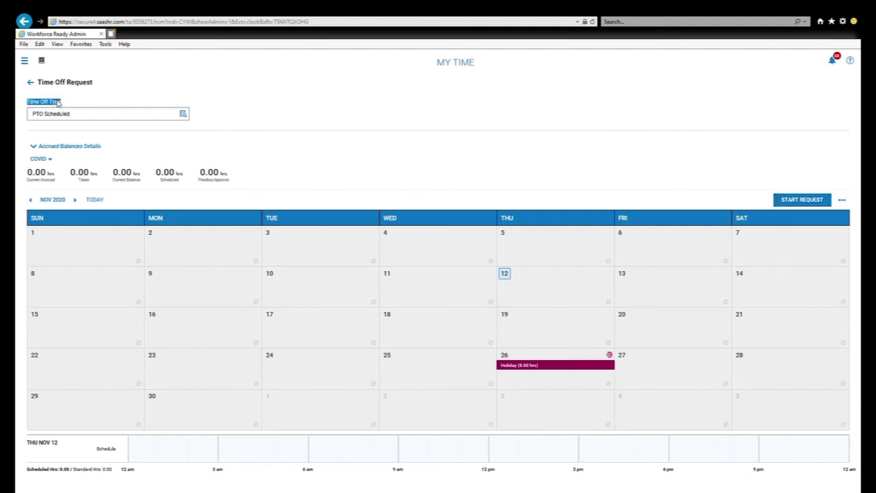
{"action": "left_click", "coordinate": [79, 114]}
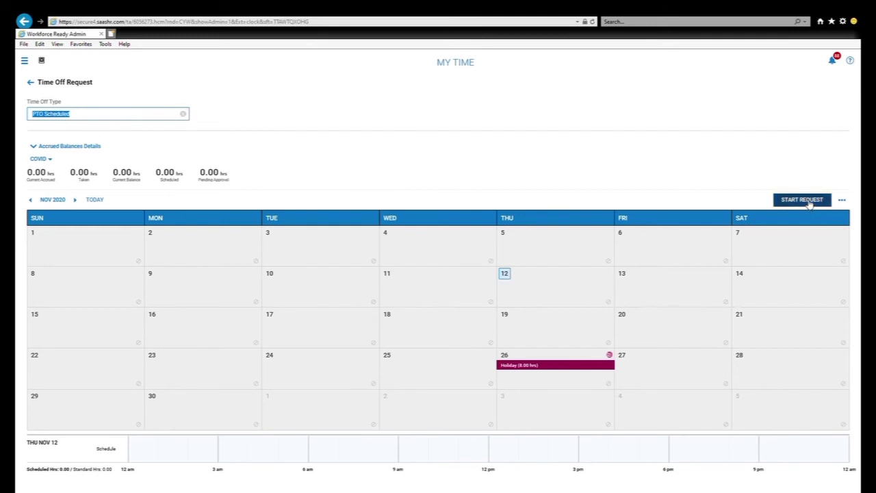
{"action": "left_click", "coordinate": [802, 200]}
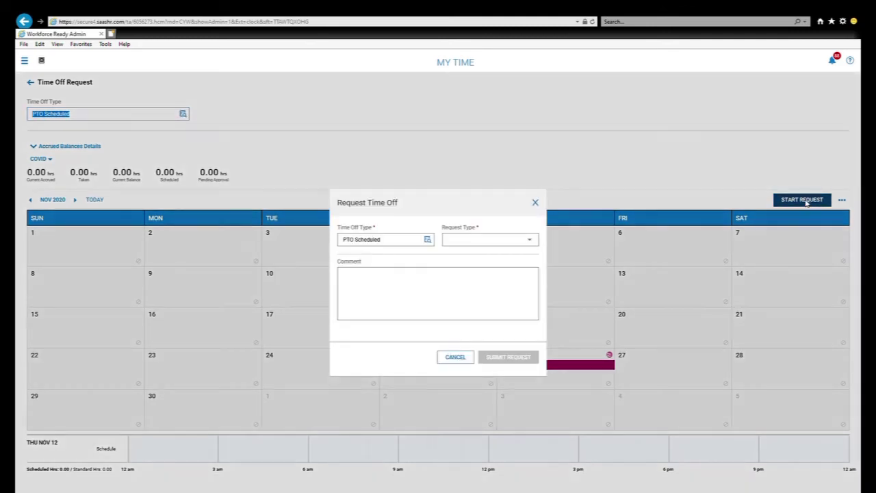
{"action": "left_click", "coordinate": [533, 243]}
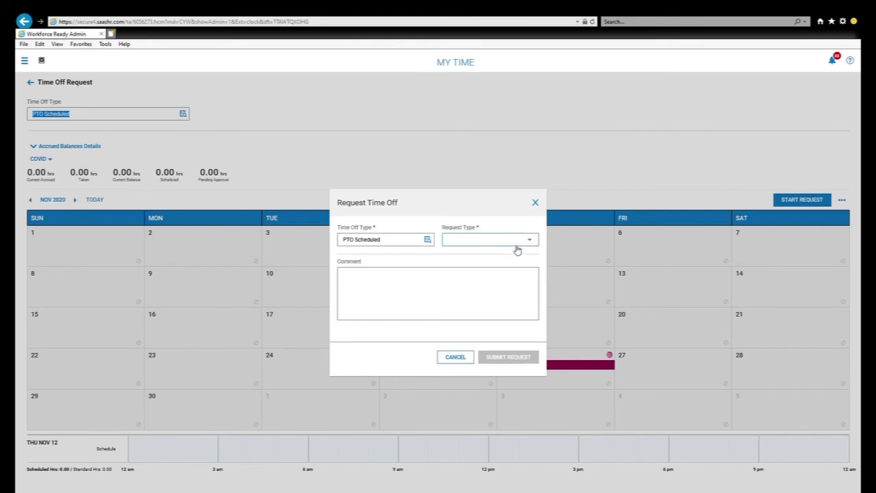
{"action": "left_click", "coordinate": [463, 255]}
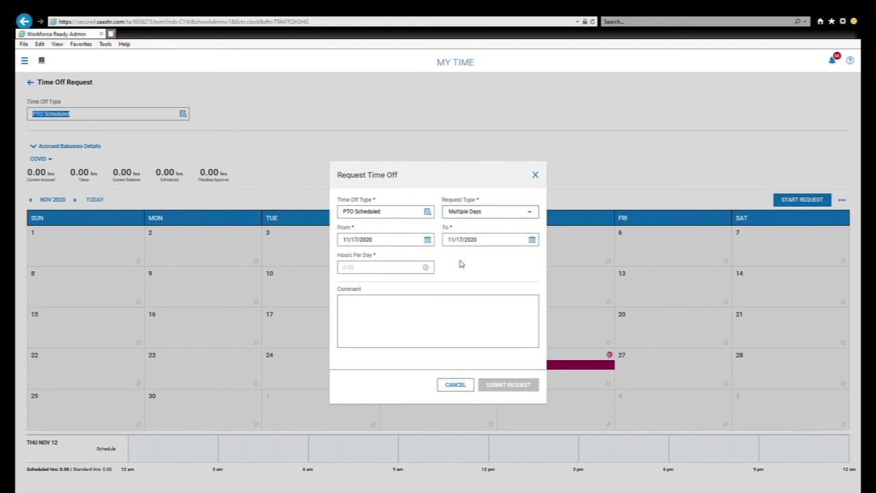
Set the multiple-day request to run from 11/16/2020 to 11/20/2020
{"action": "left_click", "coordinate": [428, 241]}
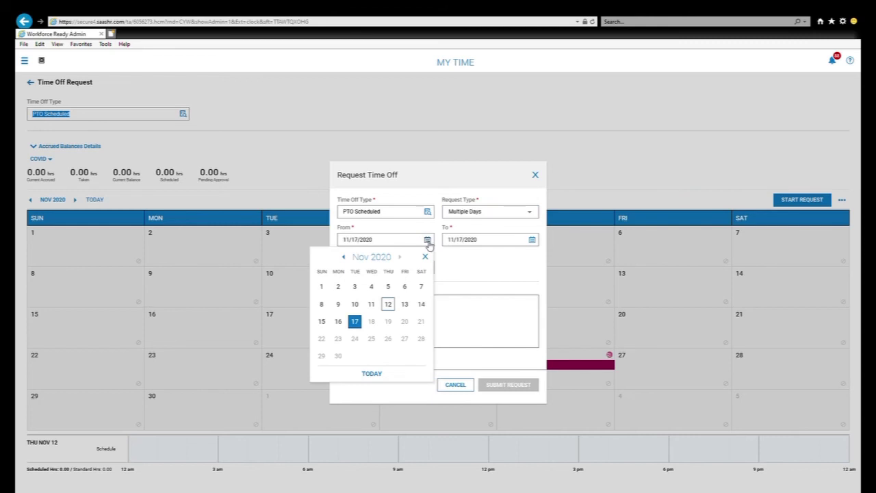
{"action": "left_click", "coordinate": [339, 323]}
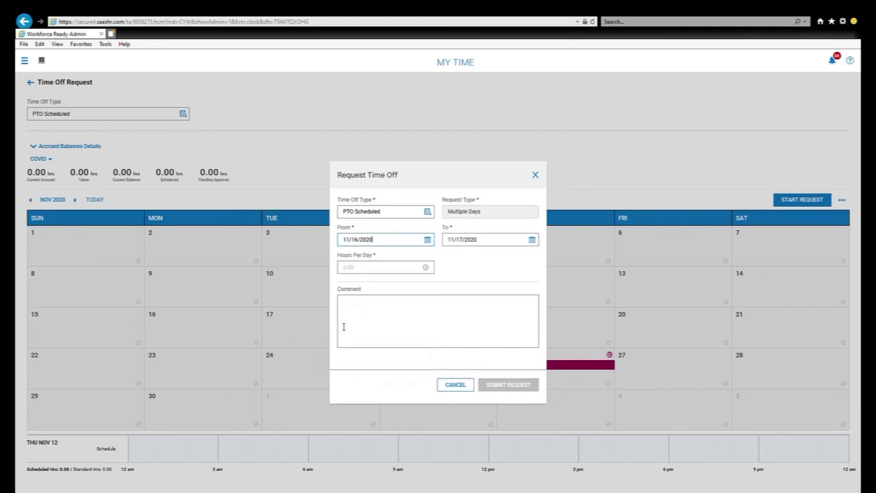
{"action": "left_click", "coordinate": [532, 240]}
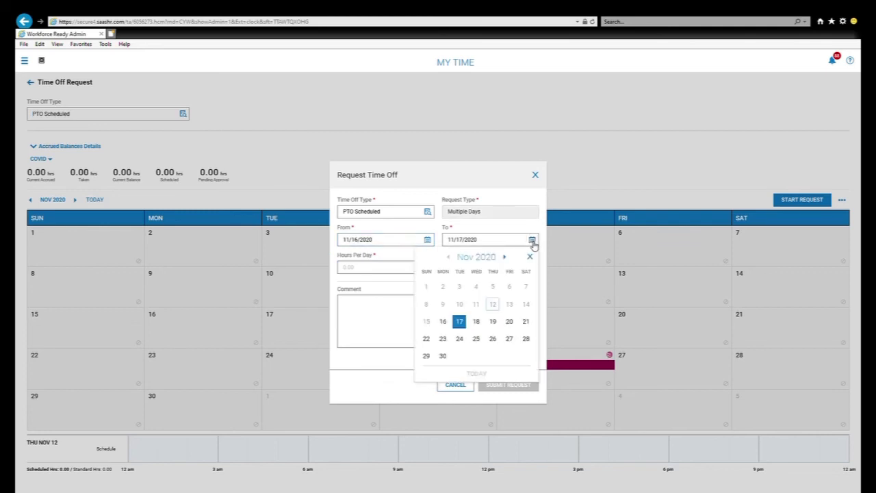
{"action": "left_click", "coordinate": [444, 339]}
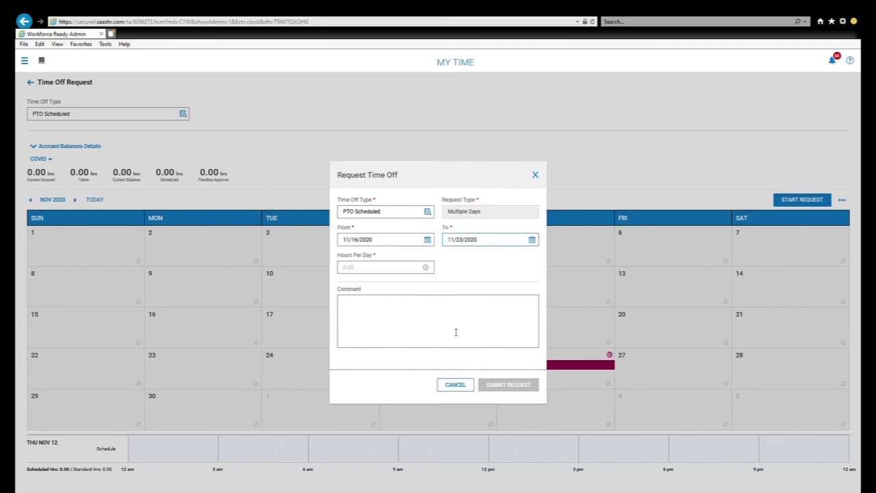
{"action": "left_click", "coordinate": [534, 240]}
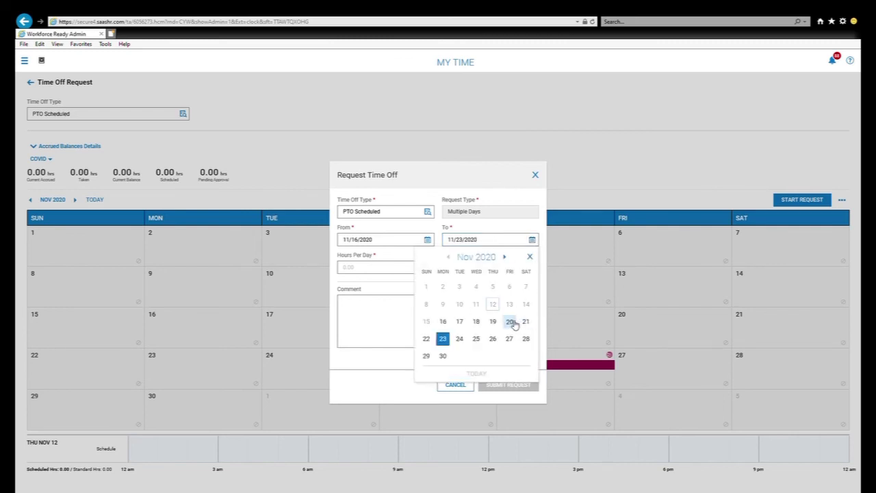
{"action": "left_click", "coordinate": [510, 325]}
Set the hours per day to 12
{"action": "left_click", "coordinate": [368, 274]}
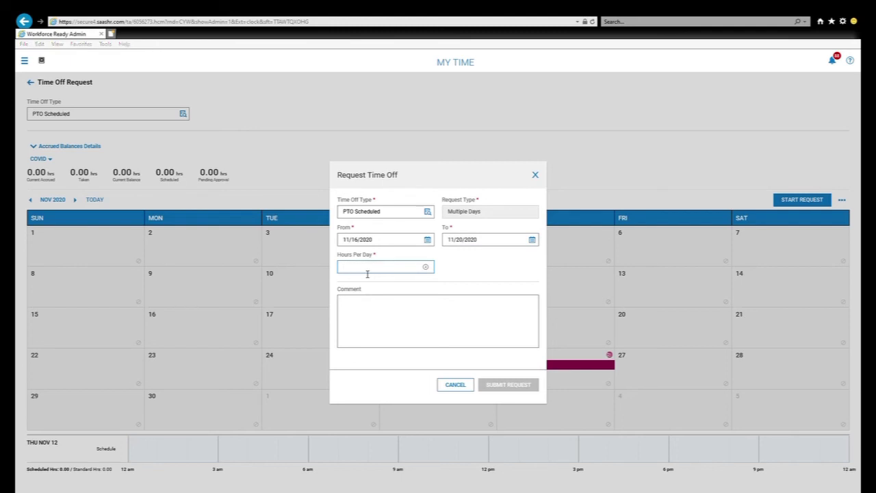
{"action": "left_click", "coordinate": [363, 273]}
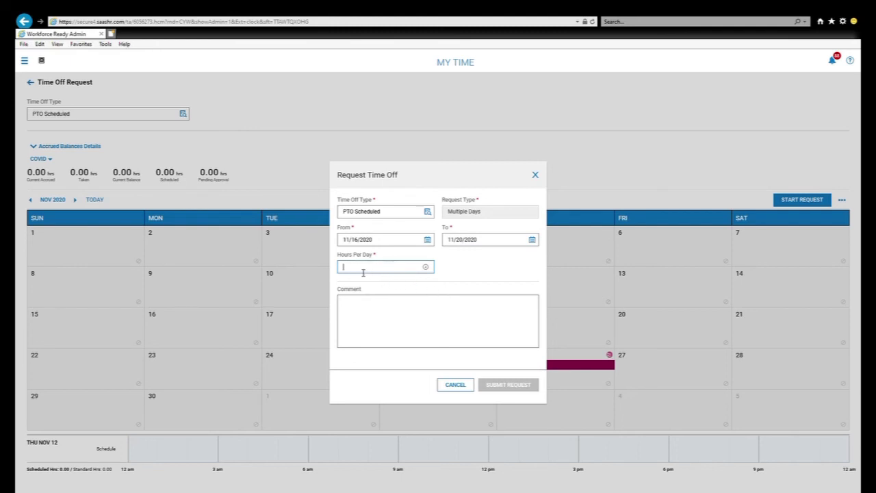
{"action": "type", "text": "12"}
{"action": "left_click", "coordinate": [493, 272]}
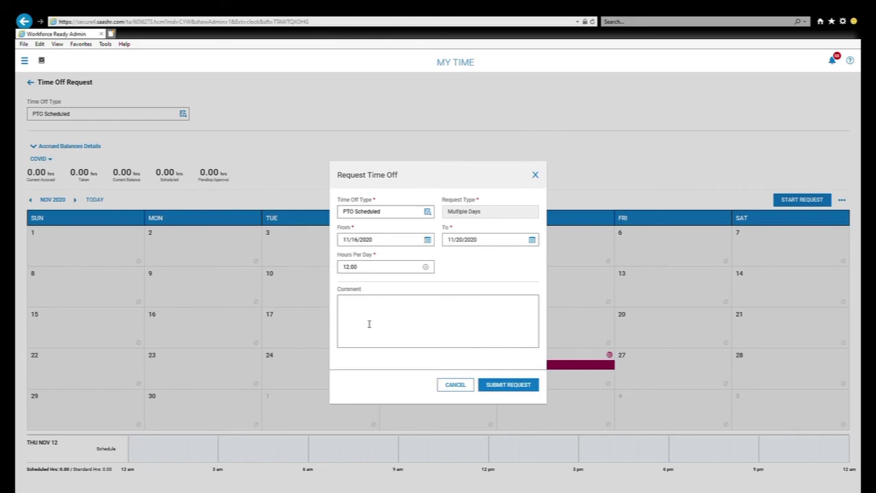
Set the hours per day to 8, add the comment "May I please have the week off?", and cancel the request
{"action": "double_click", "coordinate": [370, 268]}
{"action": "type", "text": "8"}
{"action": "left_click", "coordinate": [392, 308]}
{"action": "type", "text": "May I please have the week off"}
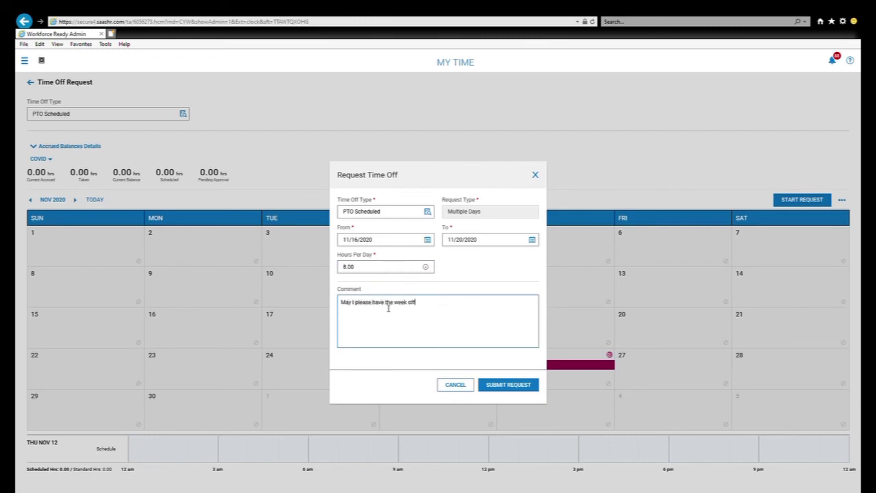
{"action": "type", "text": "?"}
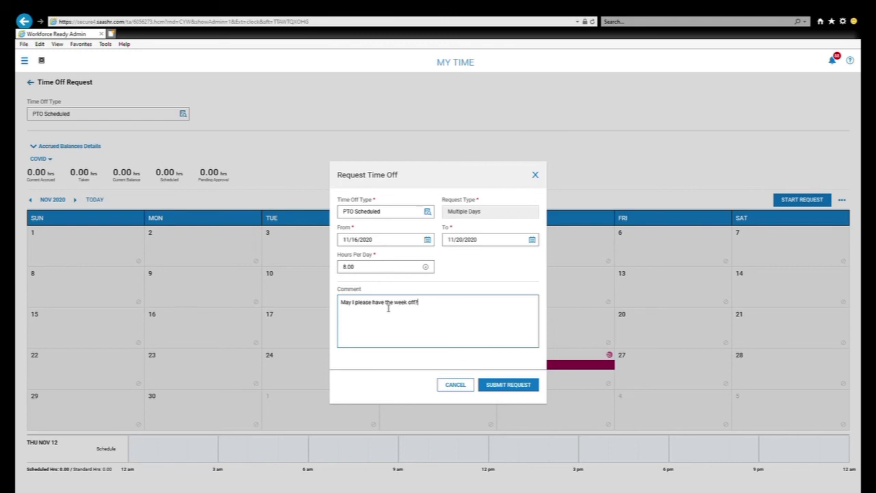
{"action": "left_click", "coordinate": [464, 387]}
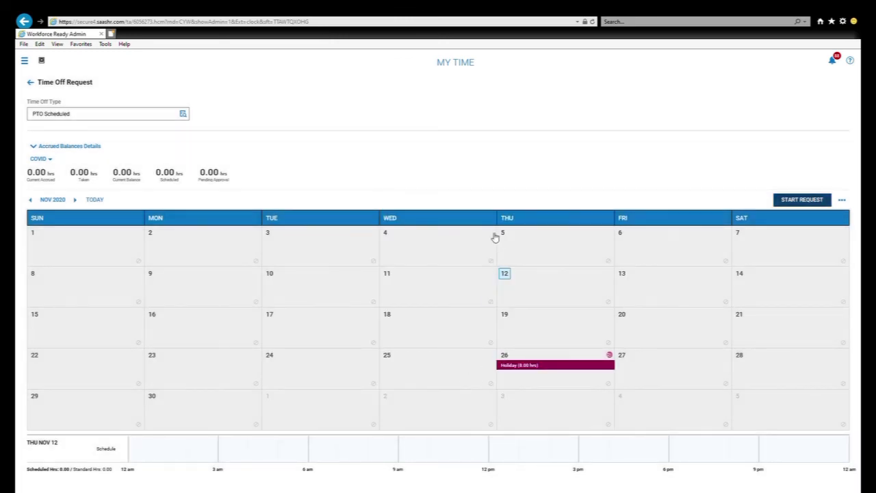